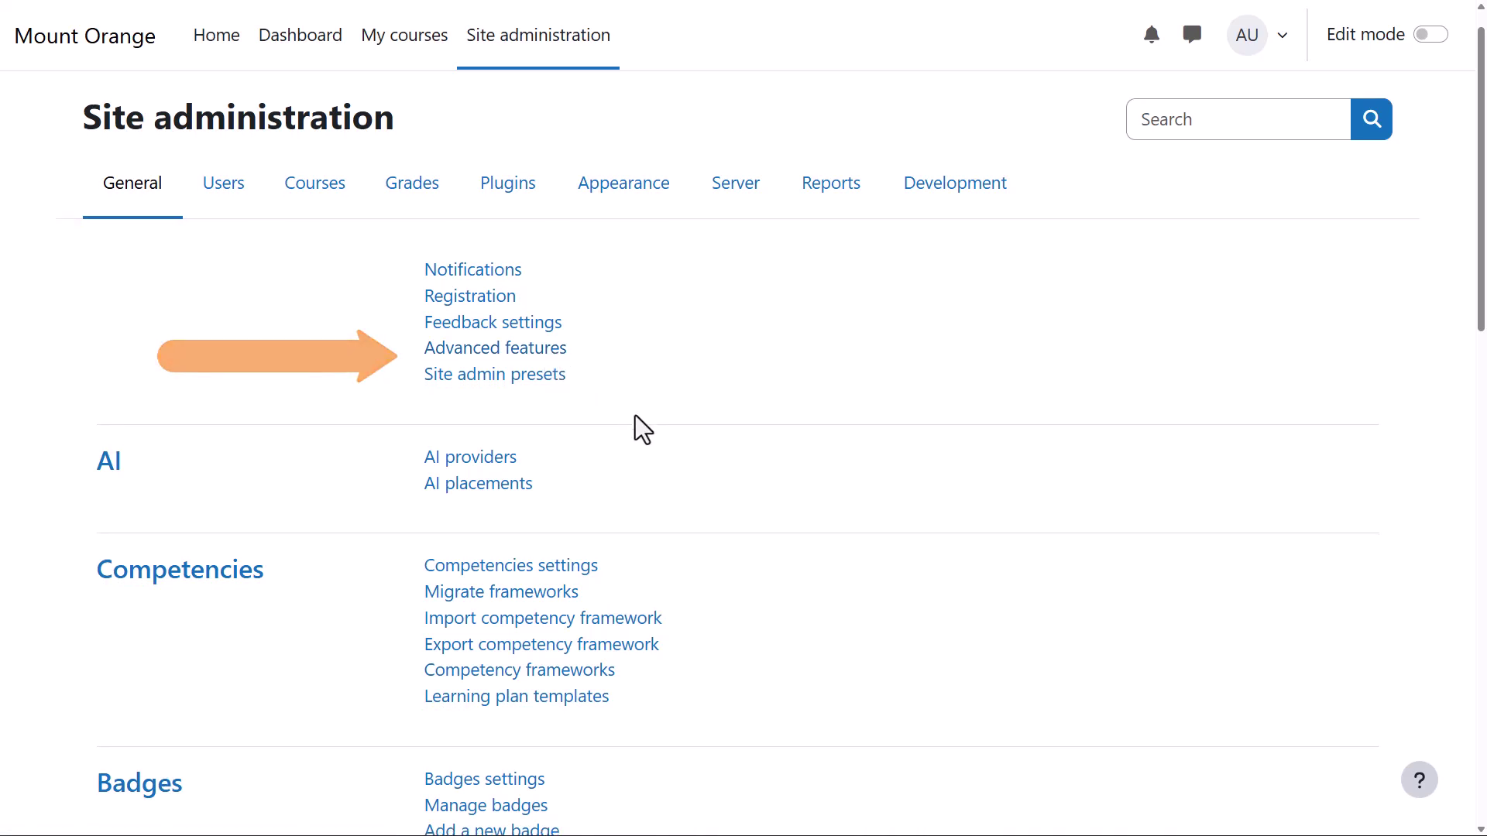
{"action": "scroll", "coordinate": [638, 416], "scroll_direction": "down", "scroll_amount": 3}
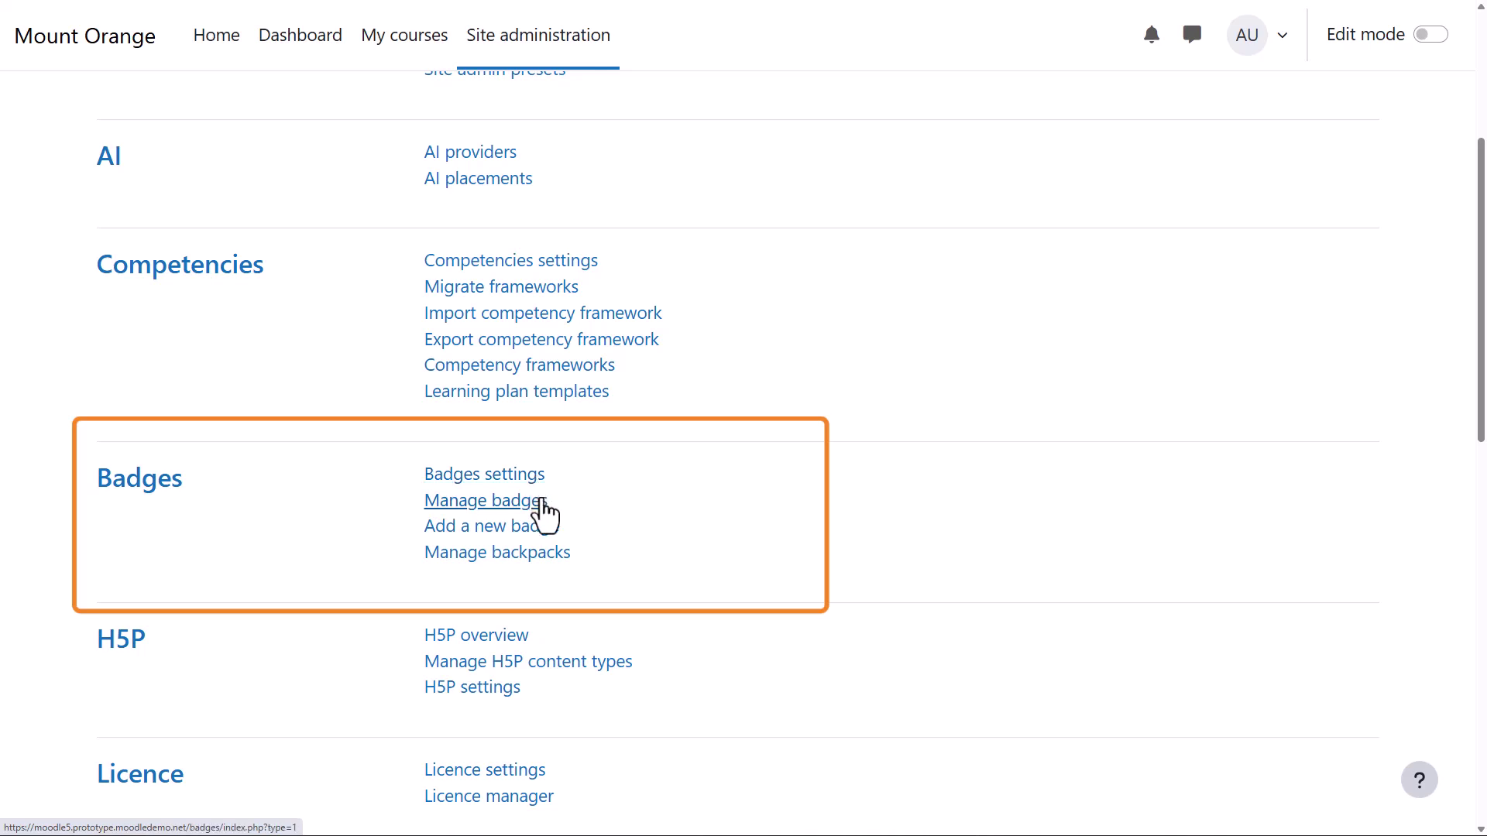
- Enter the badge name 'Community member', version 01 and a description
{"action": "left_click", "coordinate": [550, 533]}
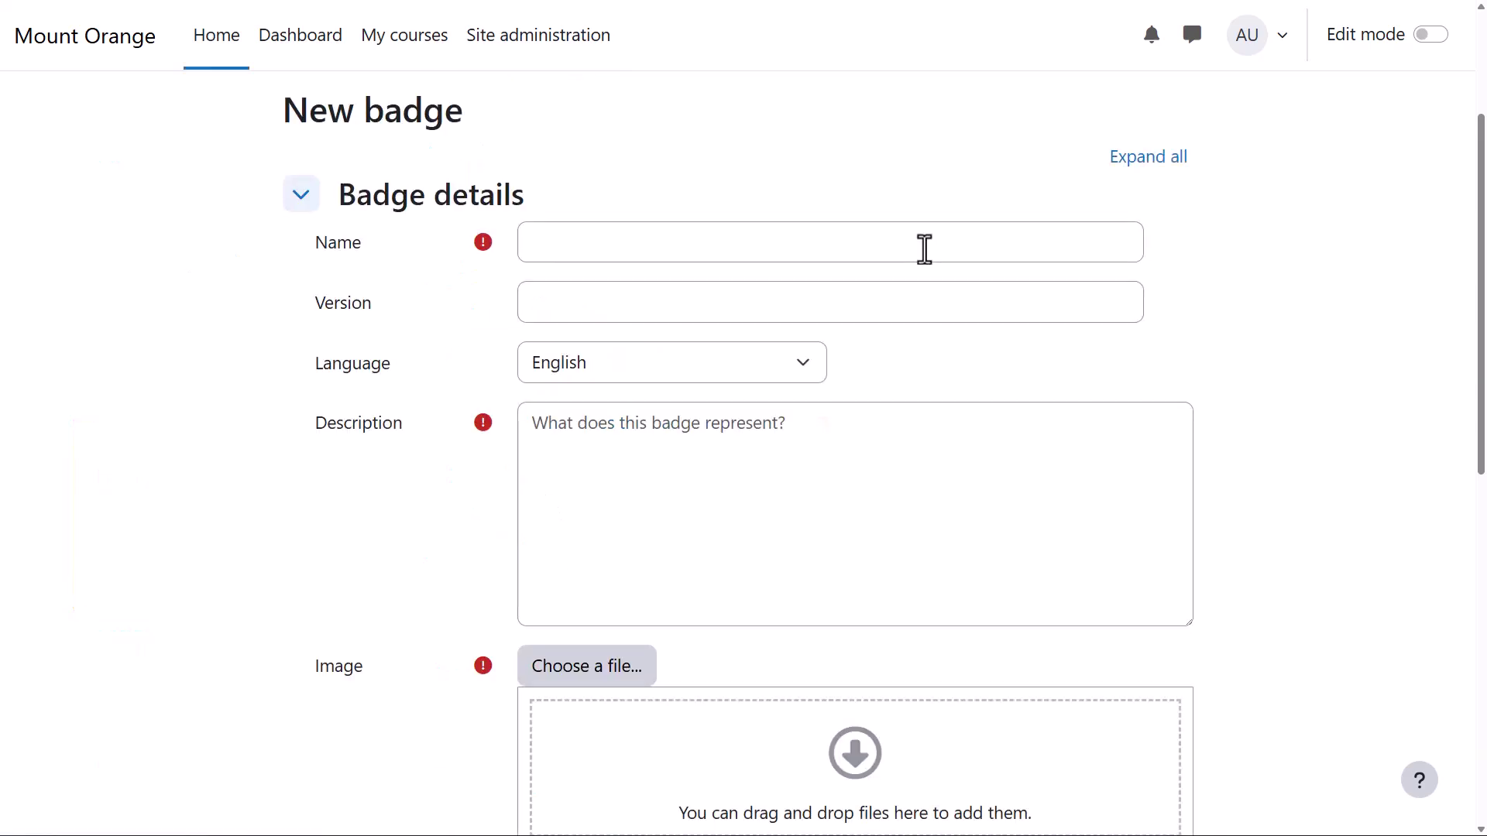
{"action": "left_click", "coordinate": [921, 244]}
{"action": "type", "text": "Community member"}
{"action": "key", "text": "Tab"}
{"action": "type", "text": "01"}
{"action": "left_click", "coordinate": [806, 429]}
{"action": "type", "text": "Awa"}
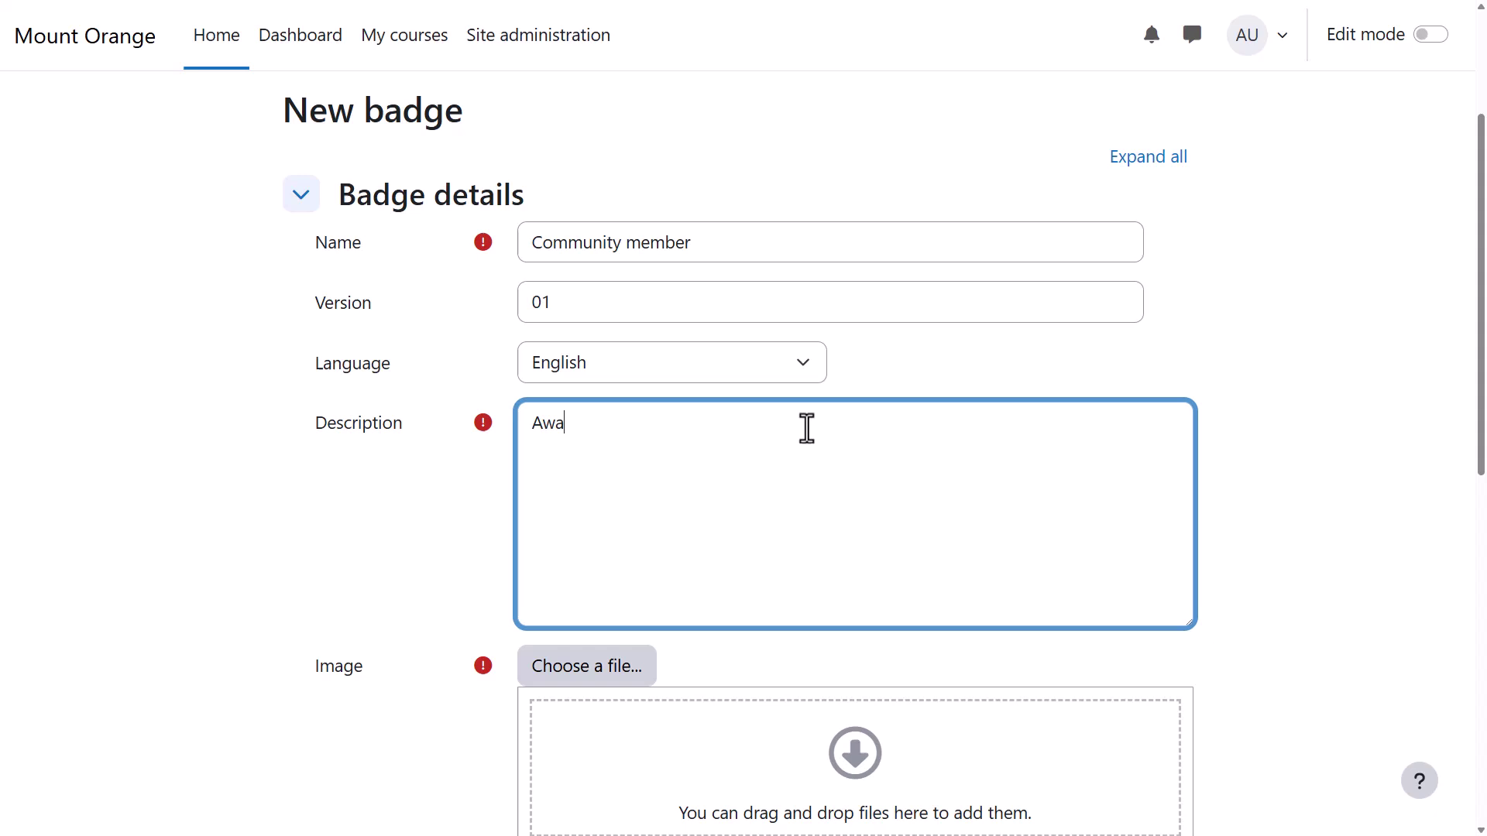
{"action": "type", "text": "rded to Mount Orange community members who have completed their pr"}
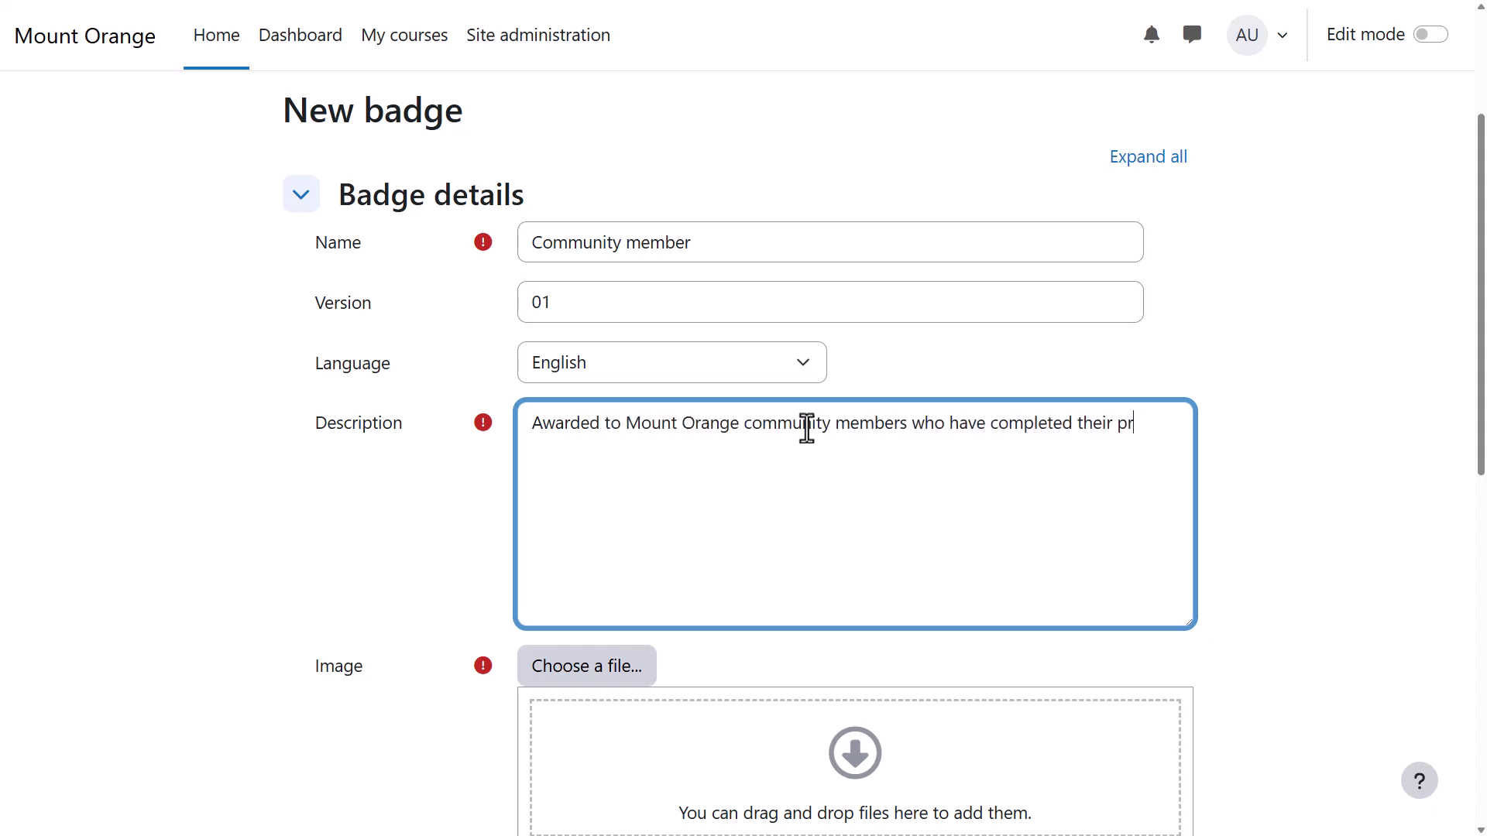
{"action": "type", "text": "ofiles."}
{"action": "scroll", "coordinate": [794, 462], "scroll_direction": "down", "scroll_amount": 1}
- Attach profile.png with a caption and create the badge
{"action": "left_click", "coordinate": [606, 592]}
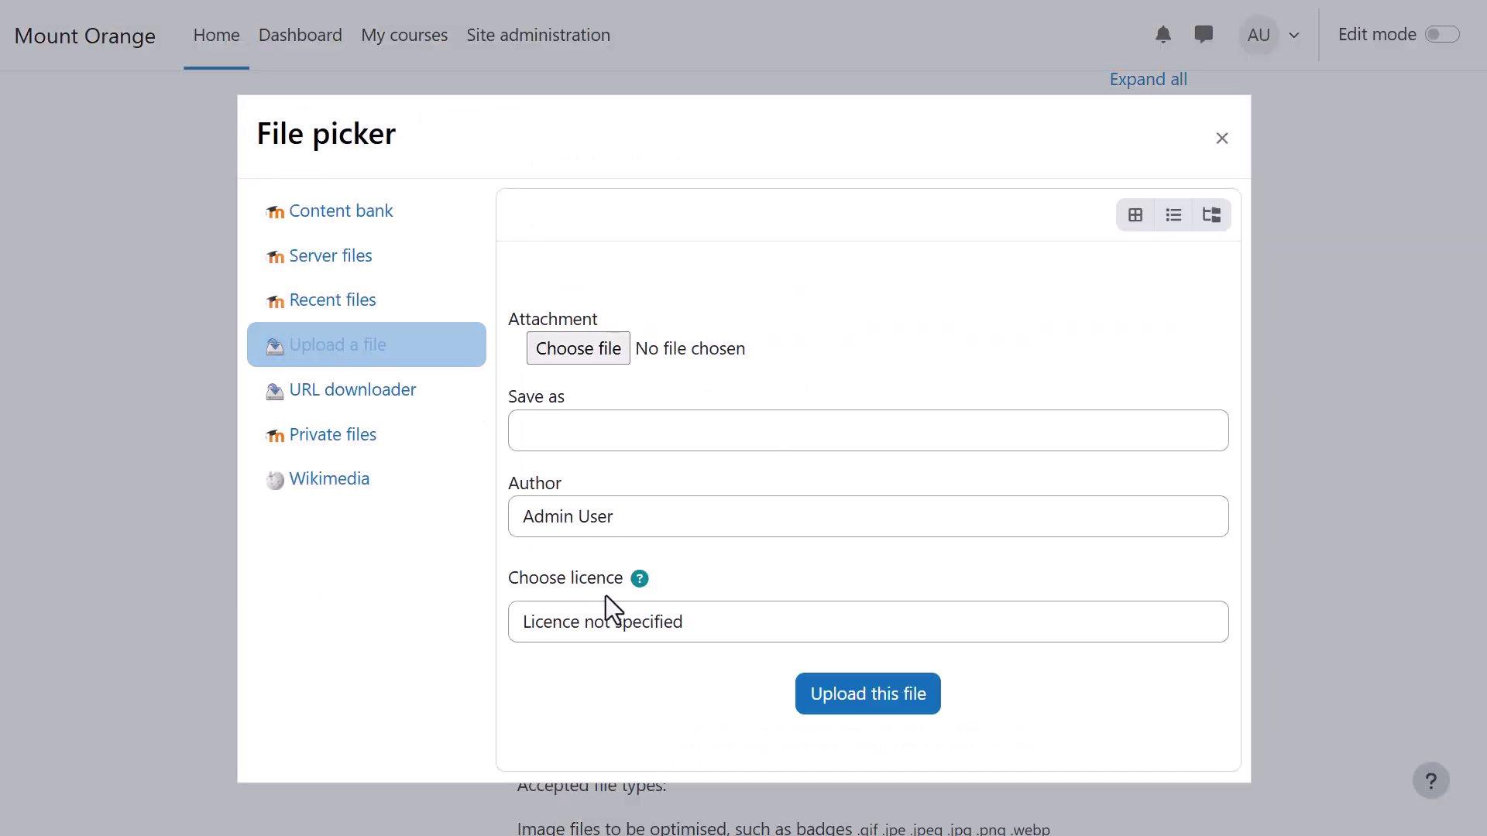
{"action": "scroll", "coordinate": [918, 662], "scroll_direction": "down", "scroll_amount": 2}
{"action": "scroll", "coordinate": [930, 654], "scroll_direction": "down", "scroll_amount": 2}
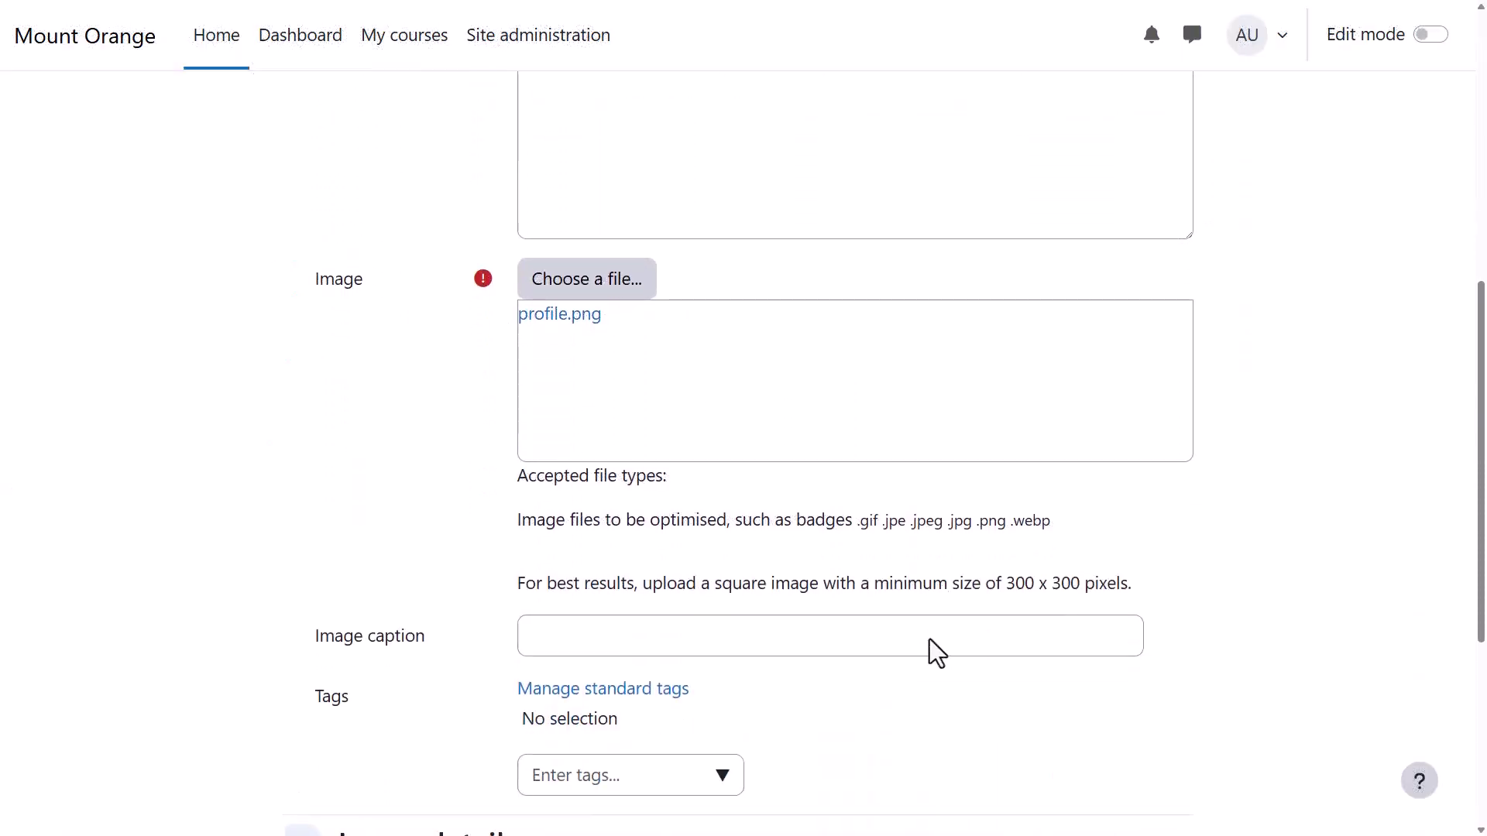
{"action": "scroll", "coordinate": [929, 654], "scroll_direction": "down", "scroll_amount": 2}
{"action": "left_click", "coordinate": [859, 478]}
{"action": "type", "text": "Community memb"}
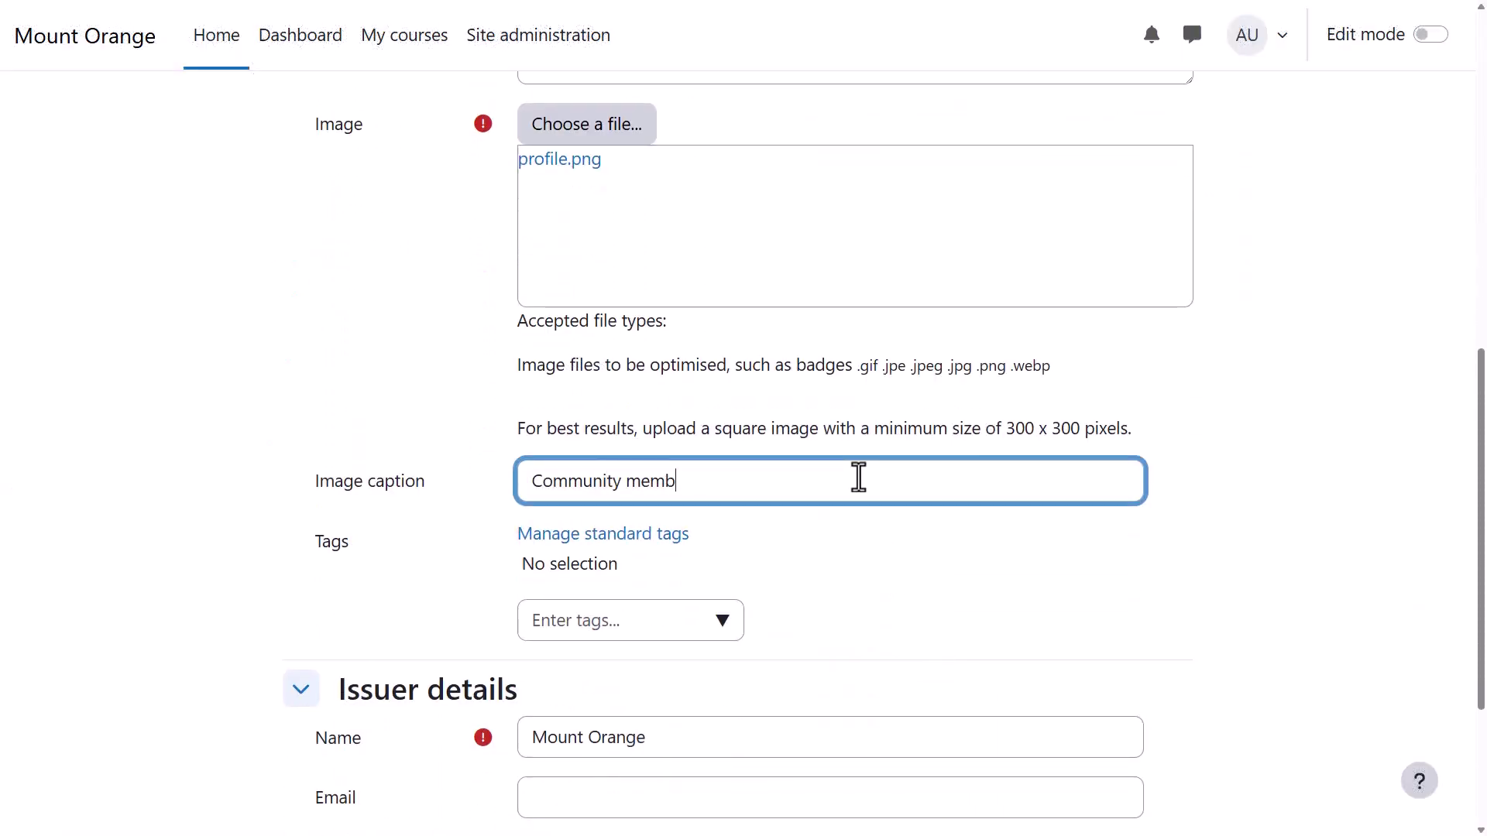
{"action": "type", "text": "er"}
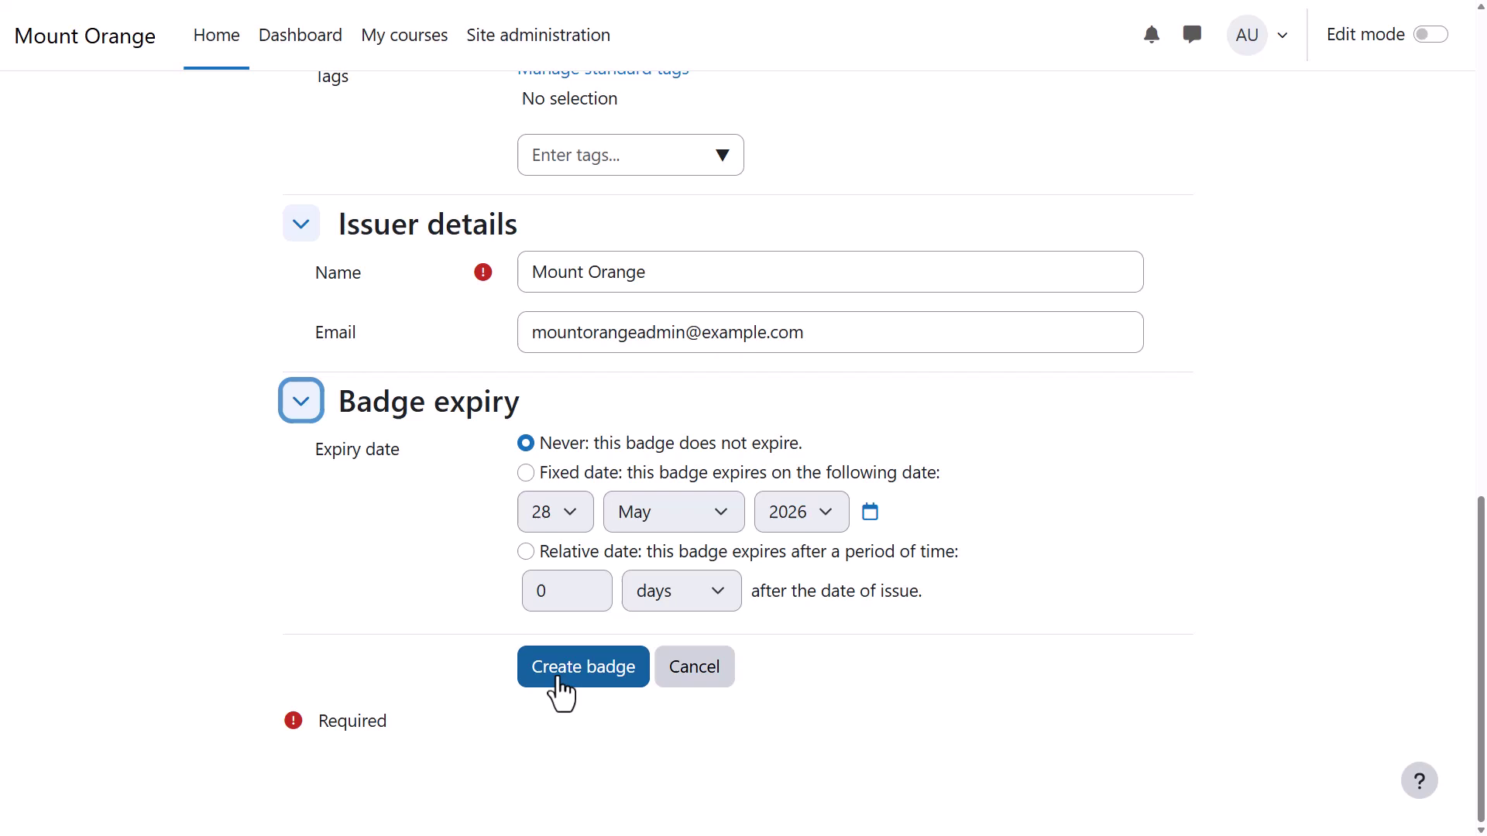
{"action": "left_click", "coordinate": [558, 678]}
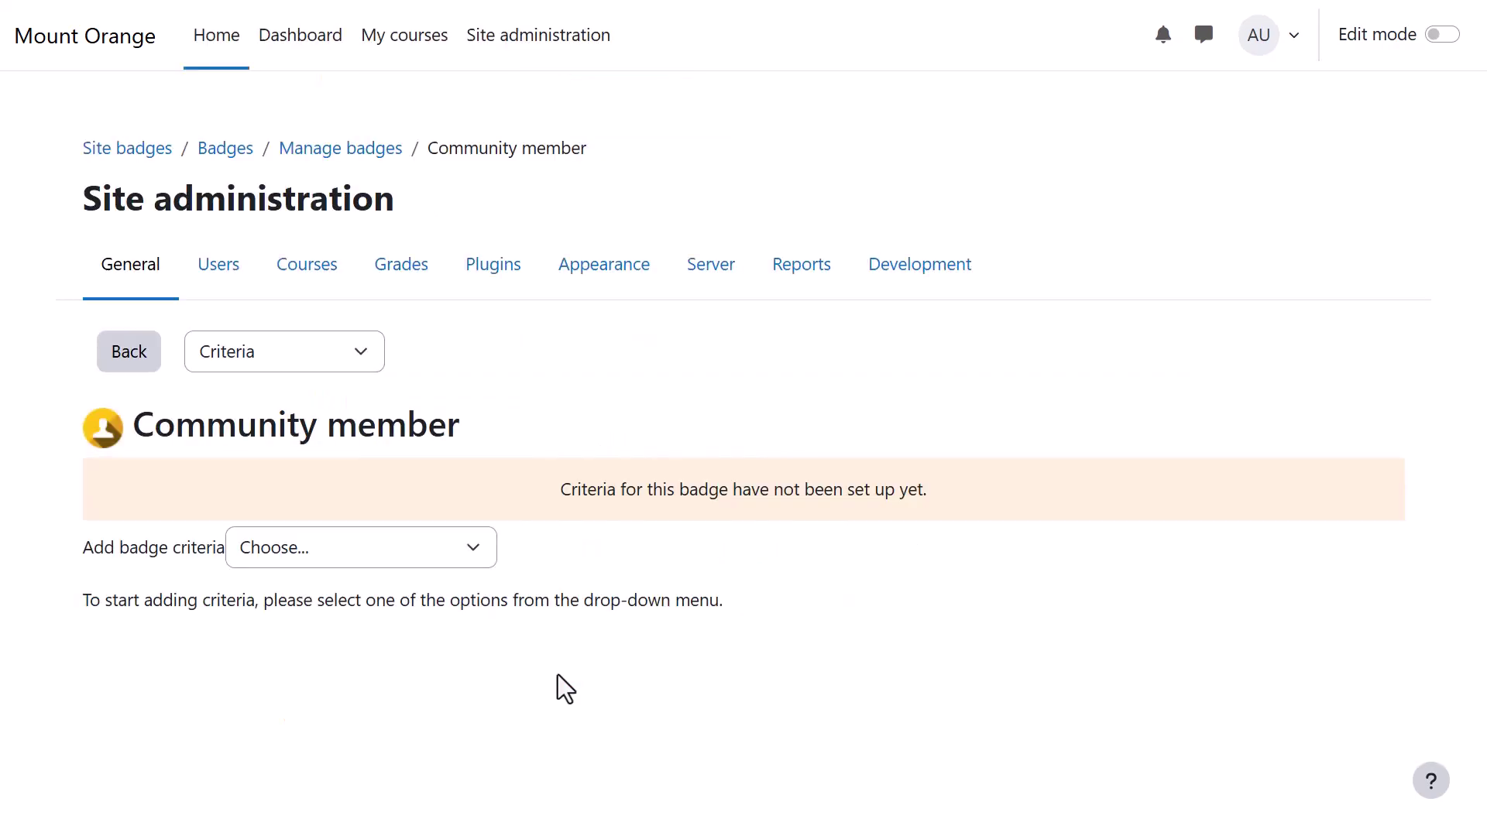
- Add a Profile completion criterion requiring a user picture and save it
{"action": "left_click", "coordinate": [473, 550]}
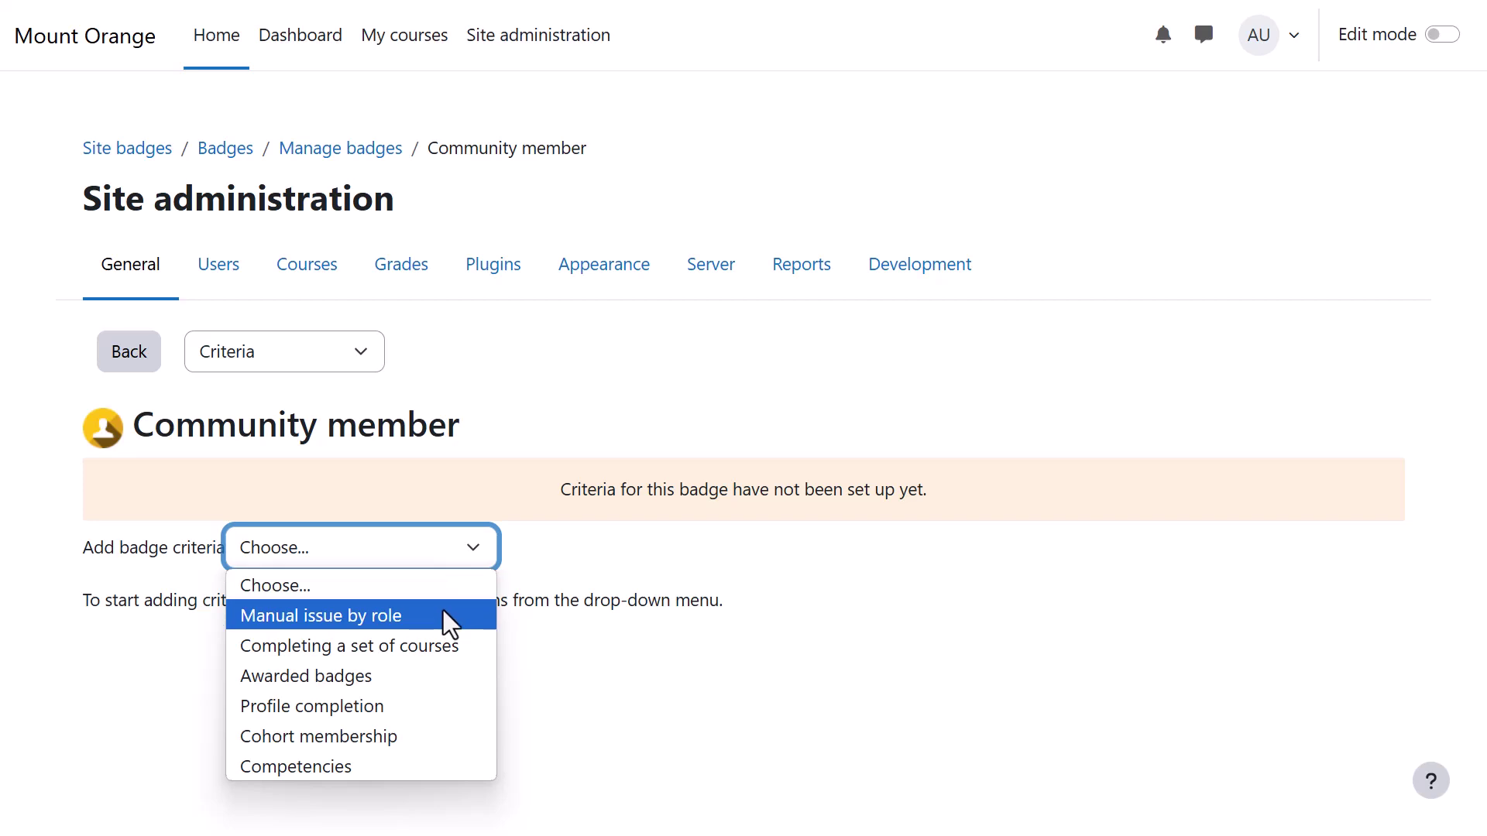
{"action": "left_click", "coordinate": [445, 702]}
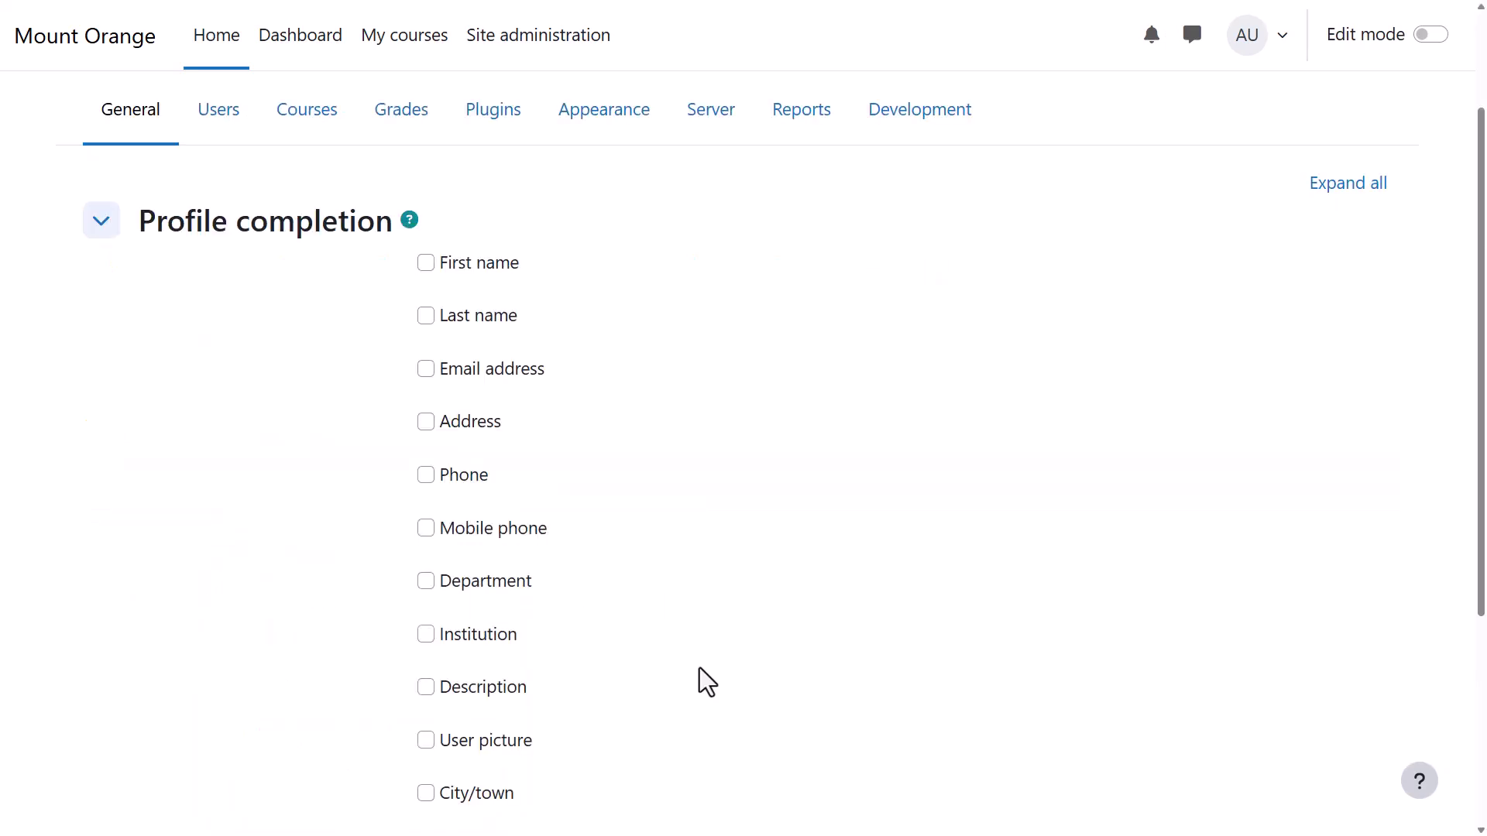
{"action": "left_click", "coordinate": [426, 740]}
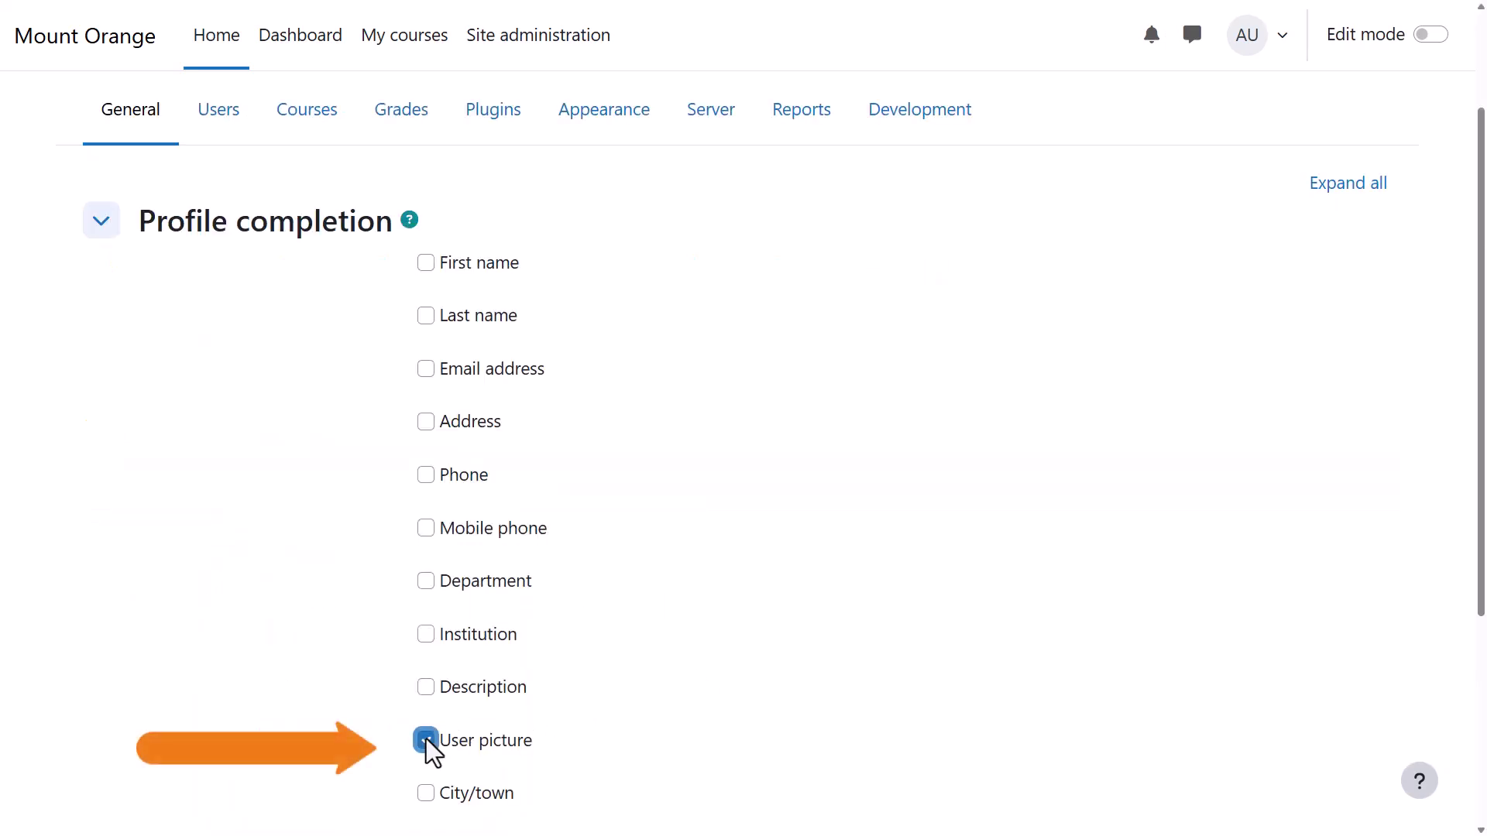
{"action": "scroll", "coordinate": [427, 738], "scroll_direction": "down", "scroll_amount": 2}
{"action": "scroll", "coordinate": [426, 739], "scroll_direction": "down", "scroll_amount": 1}
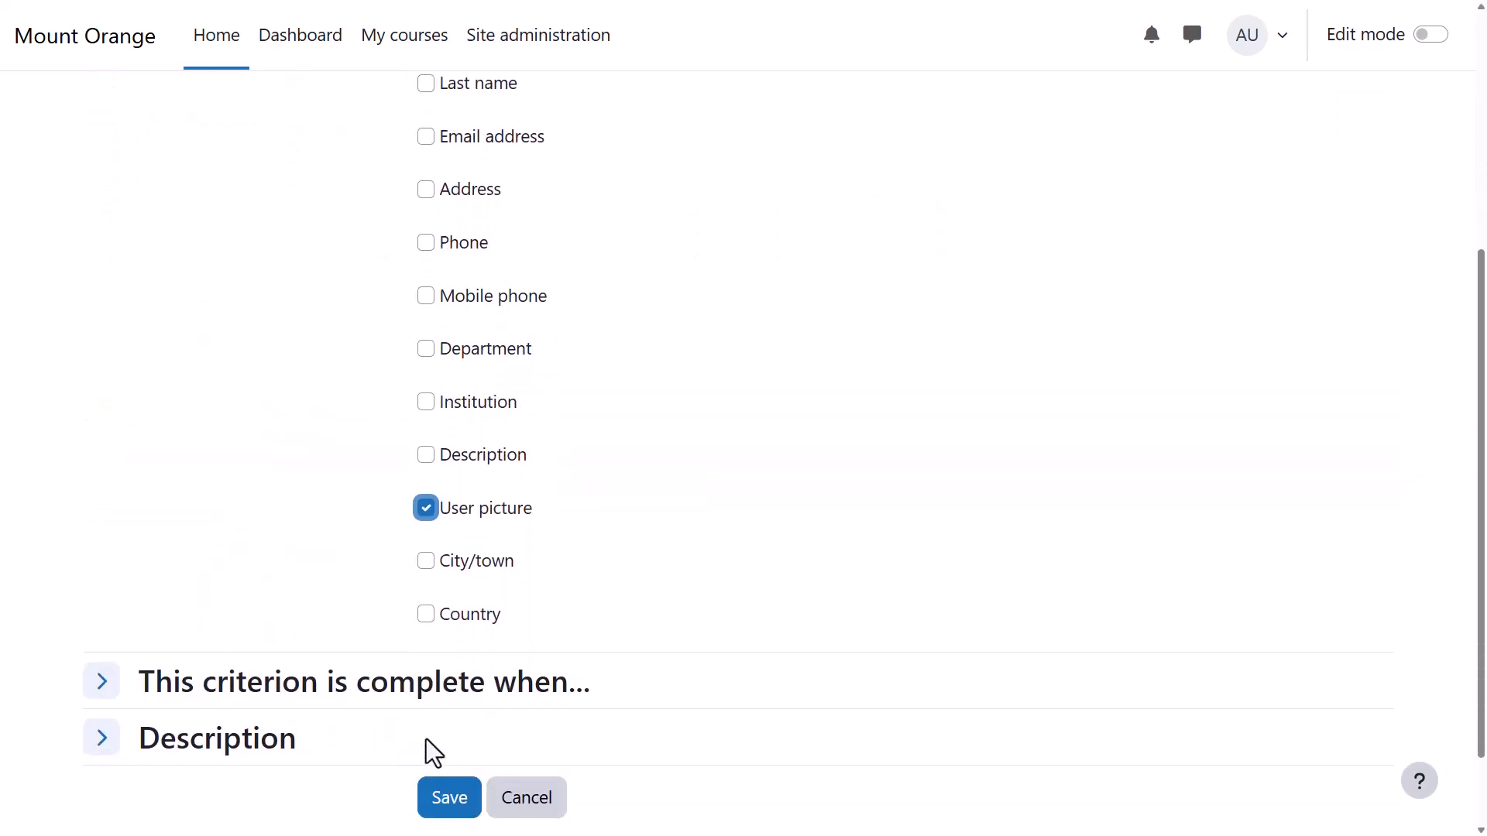
{"action": "left_click", "coordinate": [447, 802]}
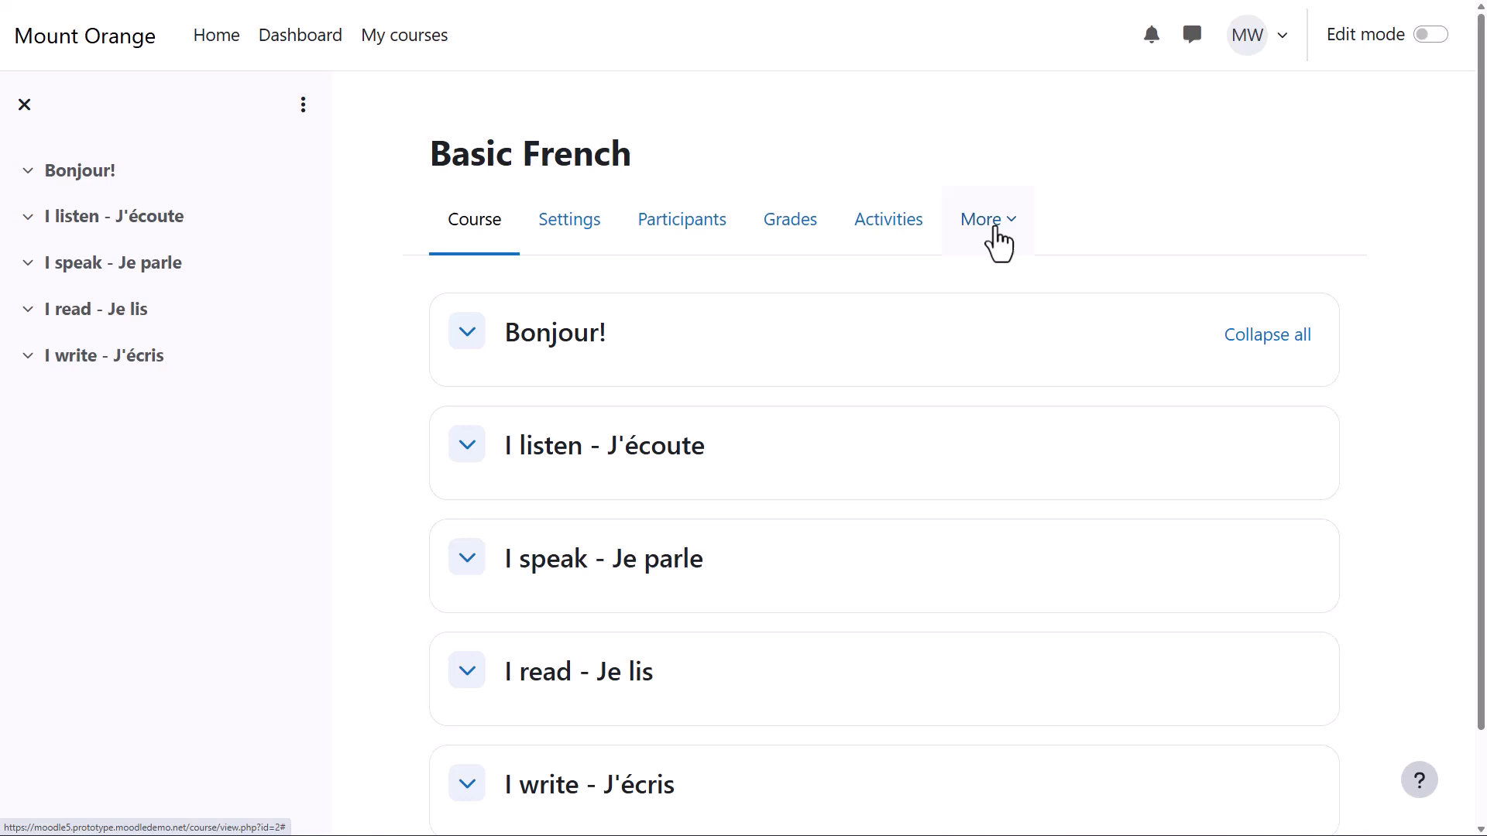
- List the criteria options for the Basic French course's Success! badge
{"action": "left_click", "coordinate": [998, 244]}
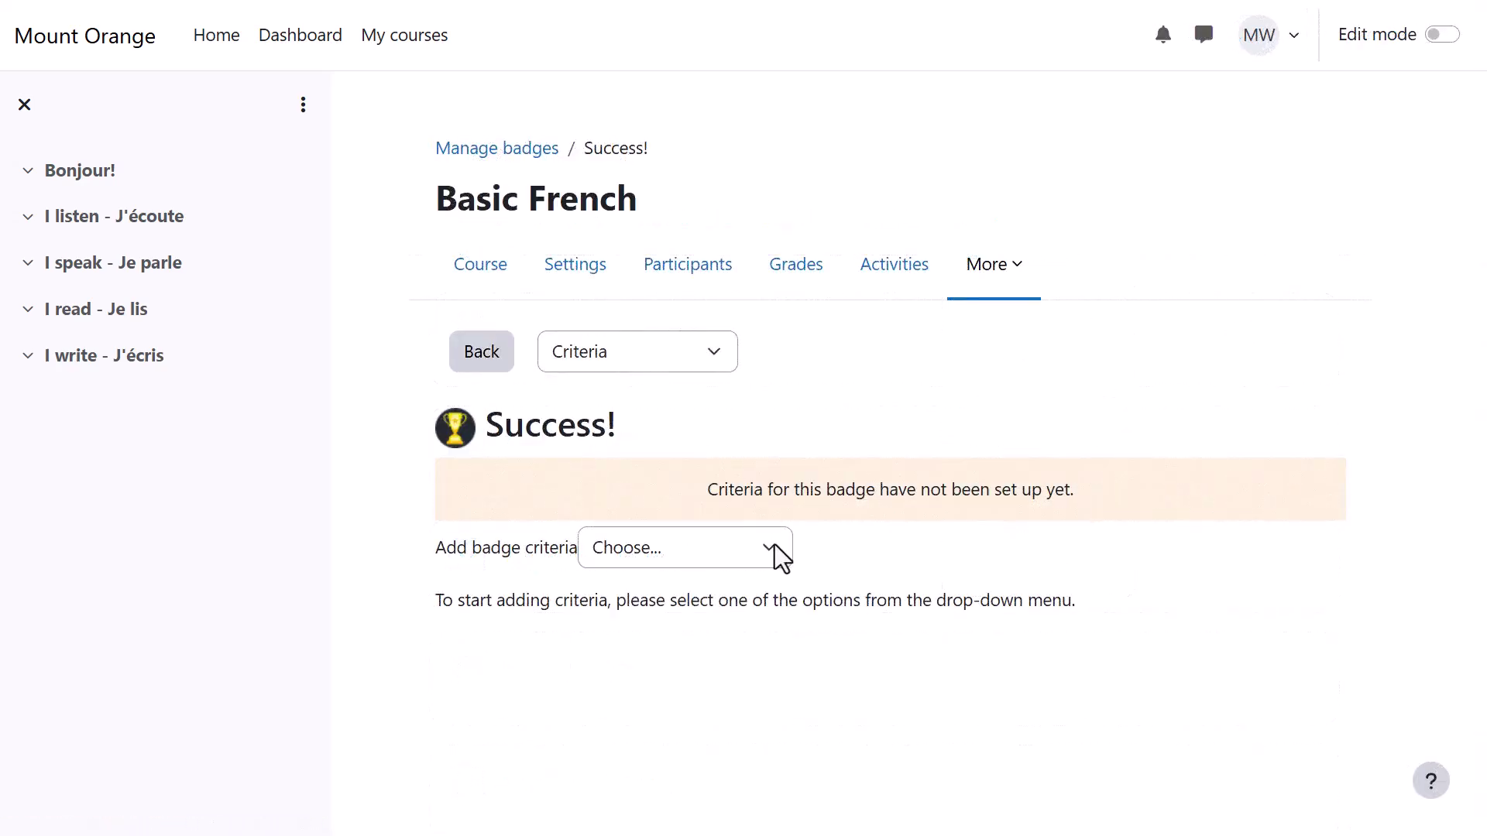
{"action": "left_click", "coordinate": [773, 546]}
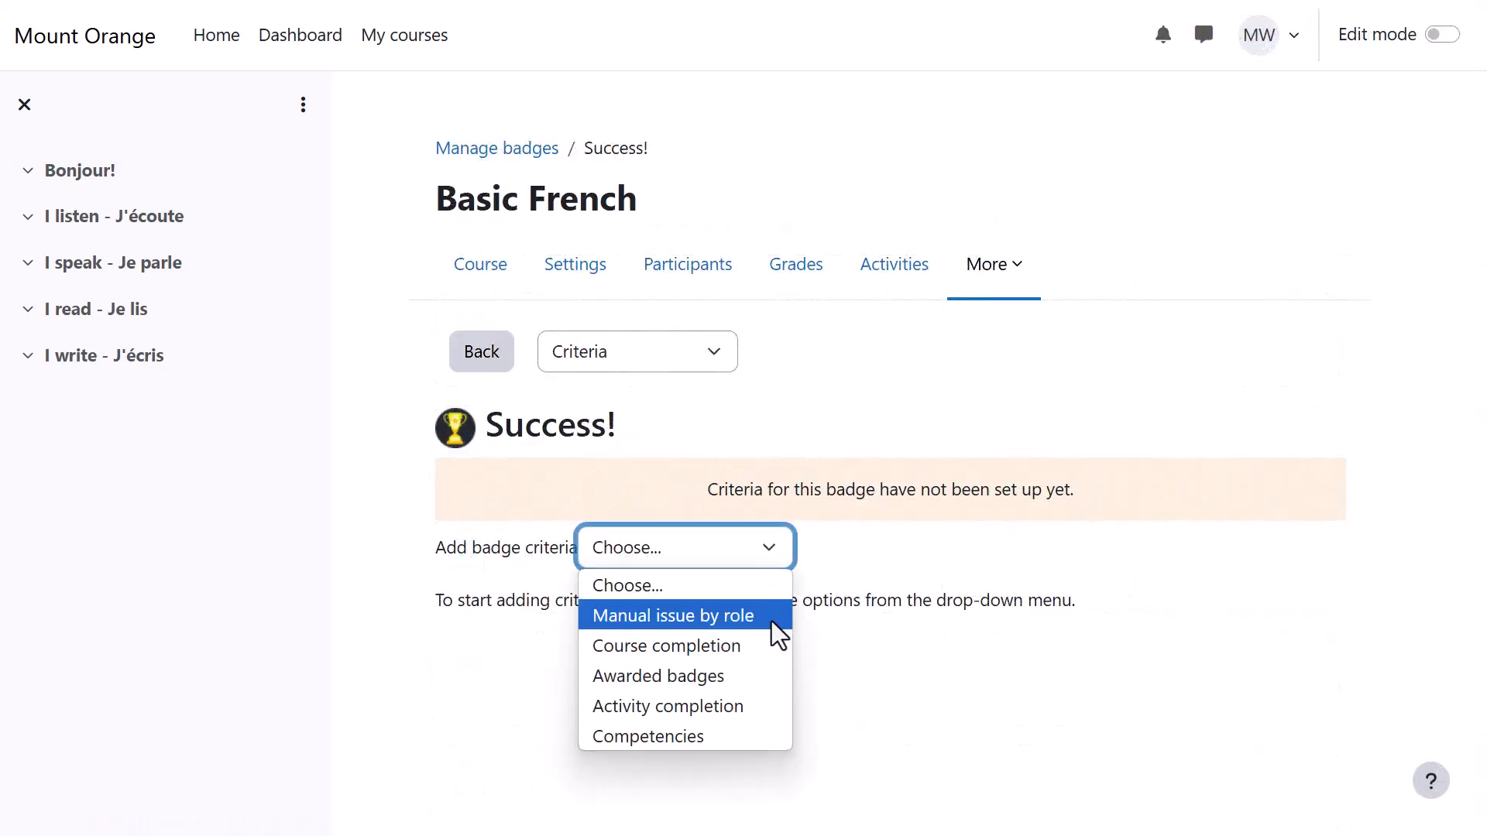